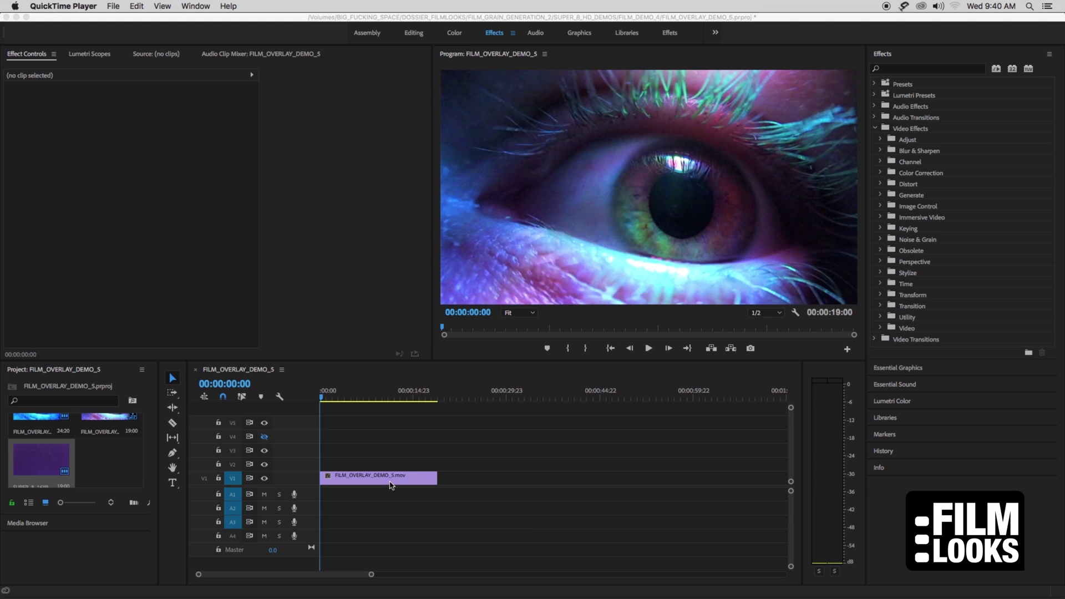
- Duplicate the FILM_OVERLAY_DEMO_5.mov eye clip onto V2, aligned at 00:00:00:00 above the original
left_click(383, 481)
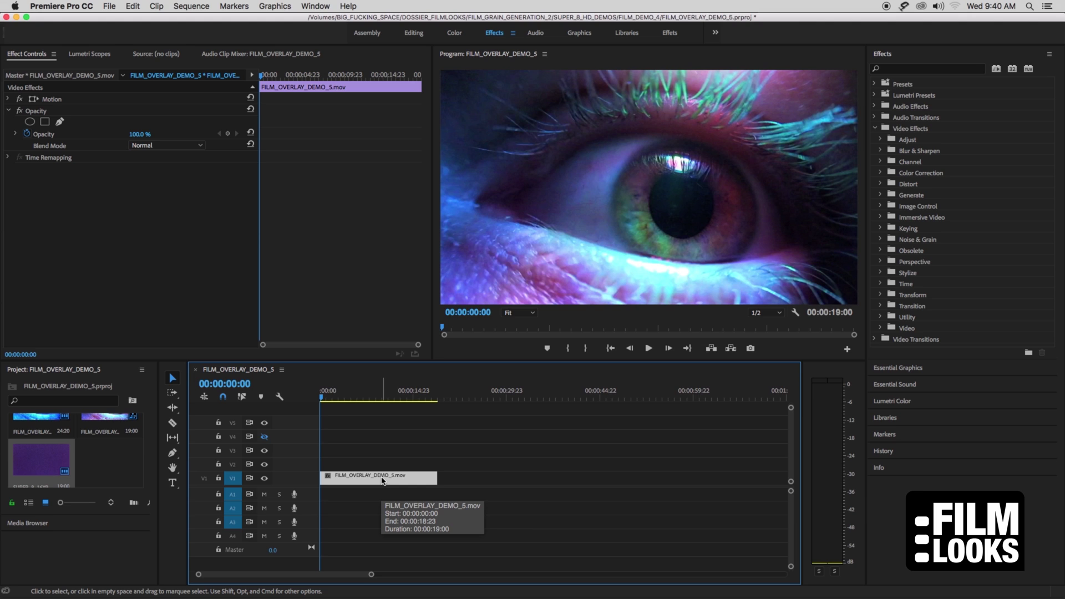
left_click(458, 396)
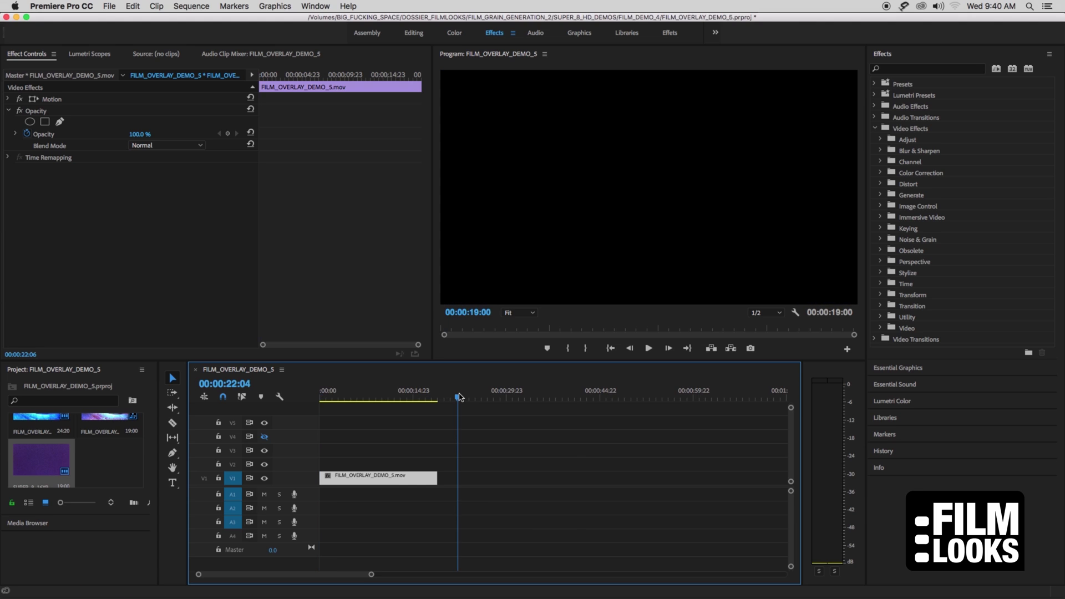
key("super+v")
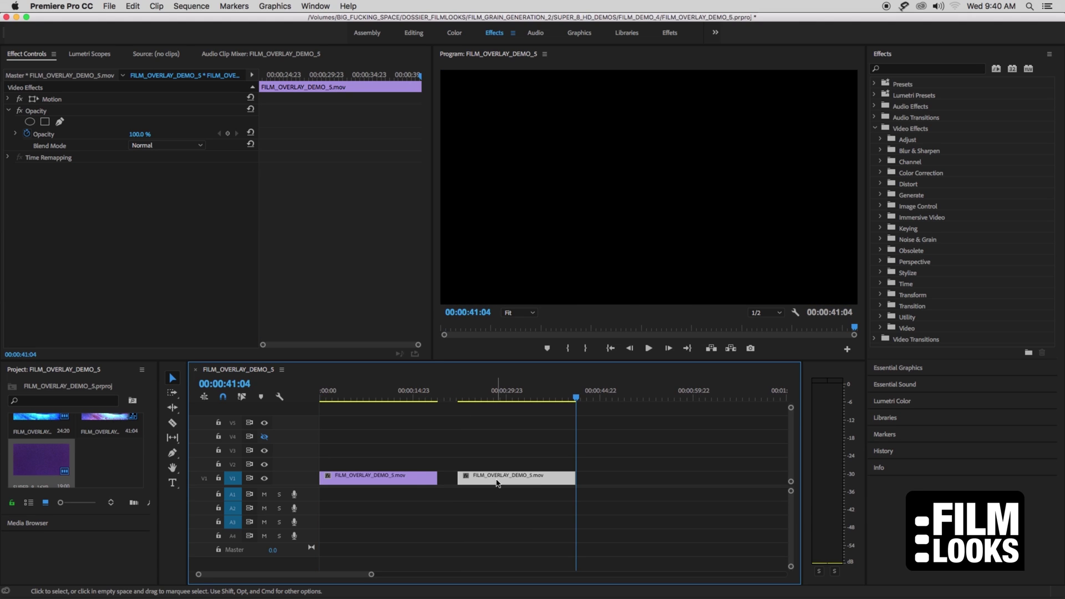
left_click_drag(482, 477, 345, 462)
left_click_drag(355, 395, 298, 395)
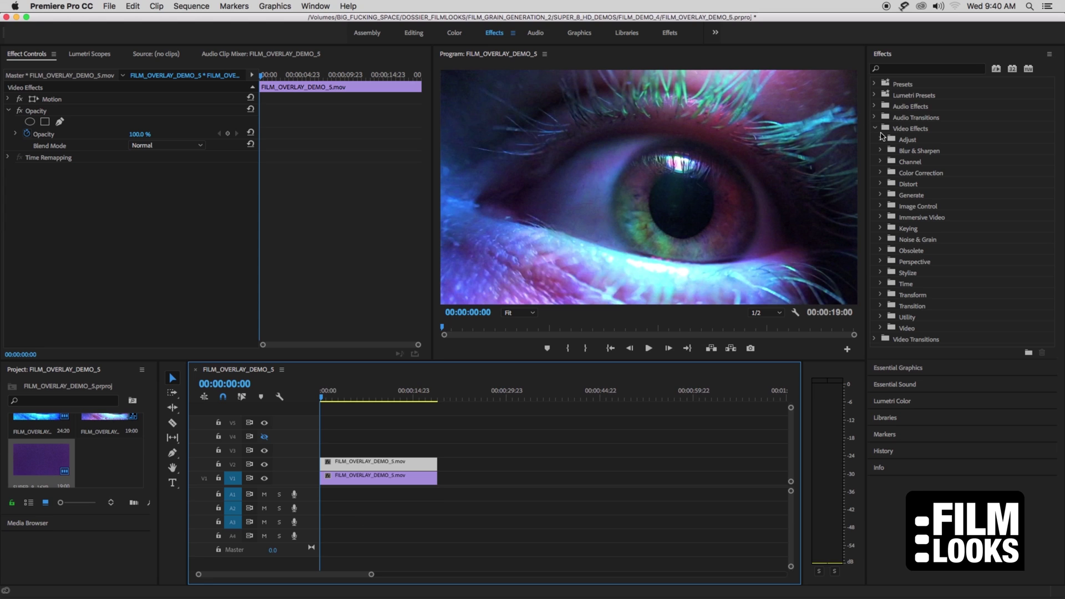
- Apply the Channel > Invert and Image Control > Black & White effects to the V2 eye copy
left_click(881, 161)
left_click_drag(897, 218, 395, 463)
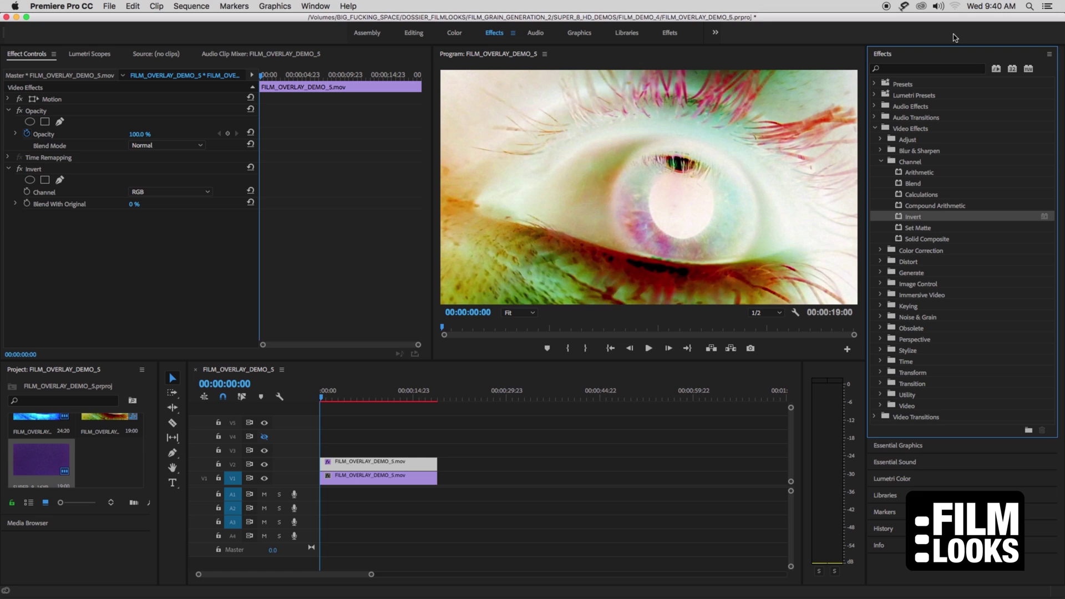
left_click(882, 162)
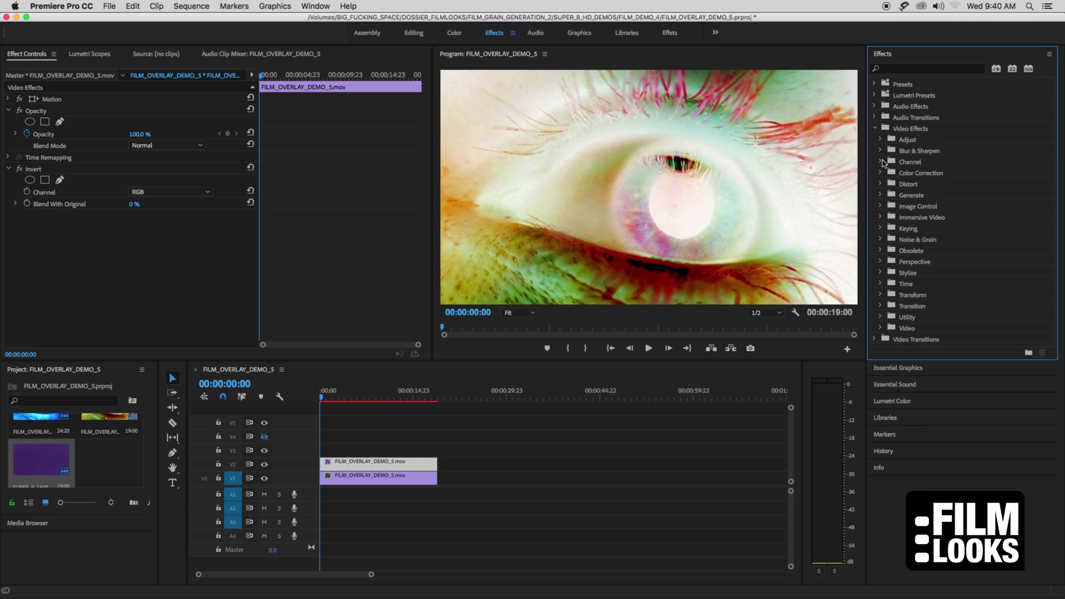
left_click(880, 205)
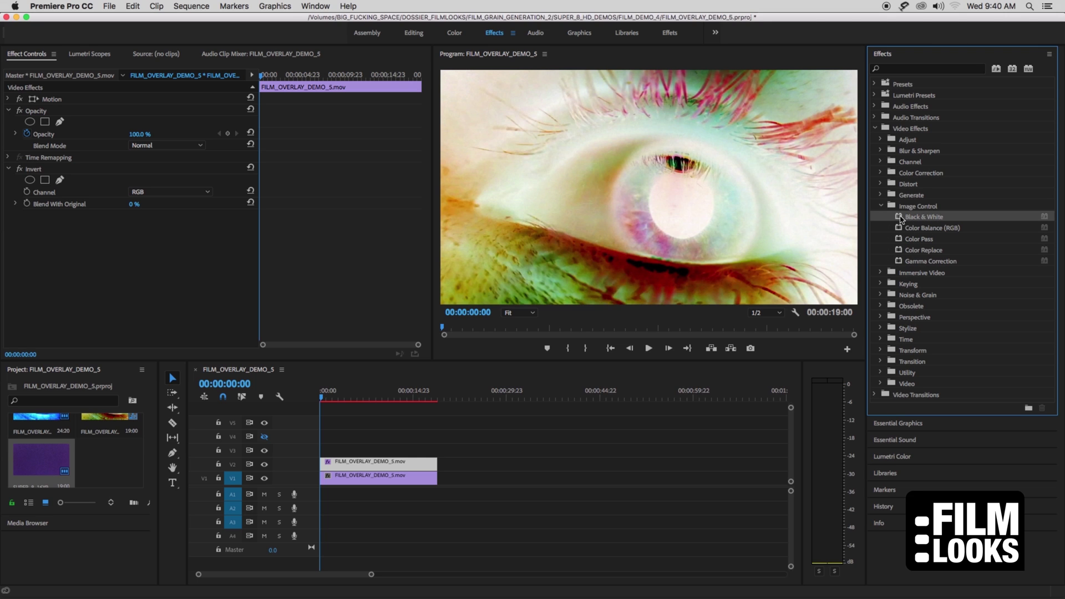
left_click_drag(910, 222, 381, 465)
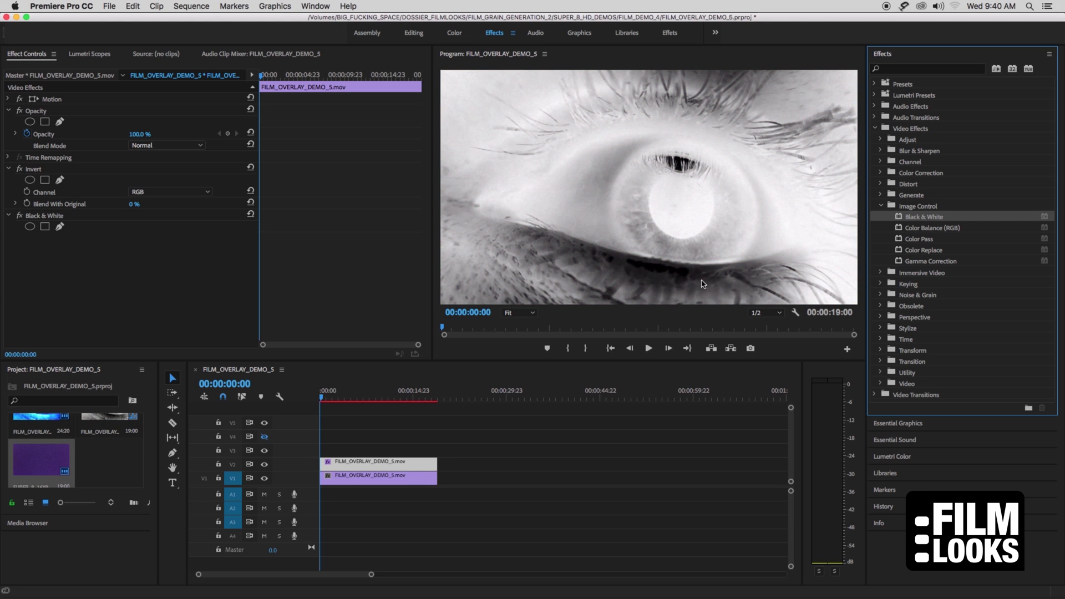
- Add Gaussian Blur to the V2 copy and set its Blurriness to 50
left_click(882, 206)
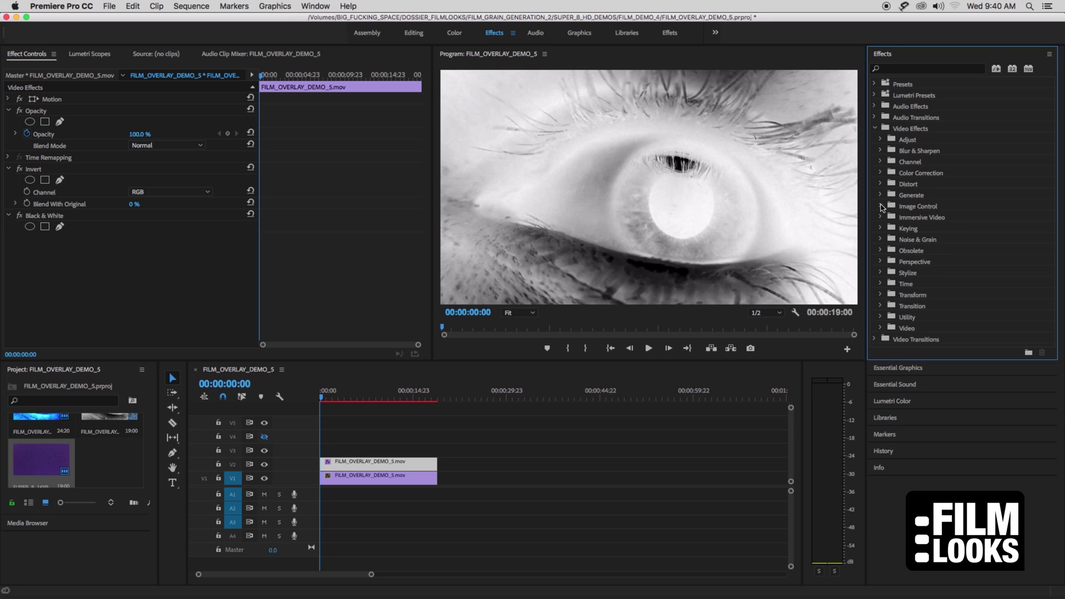
left_click(882, 150)
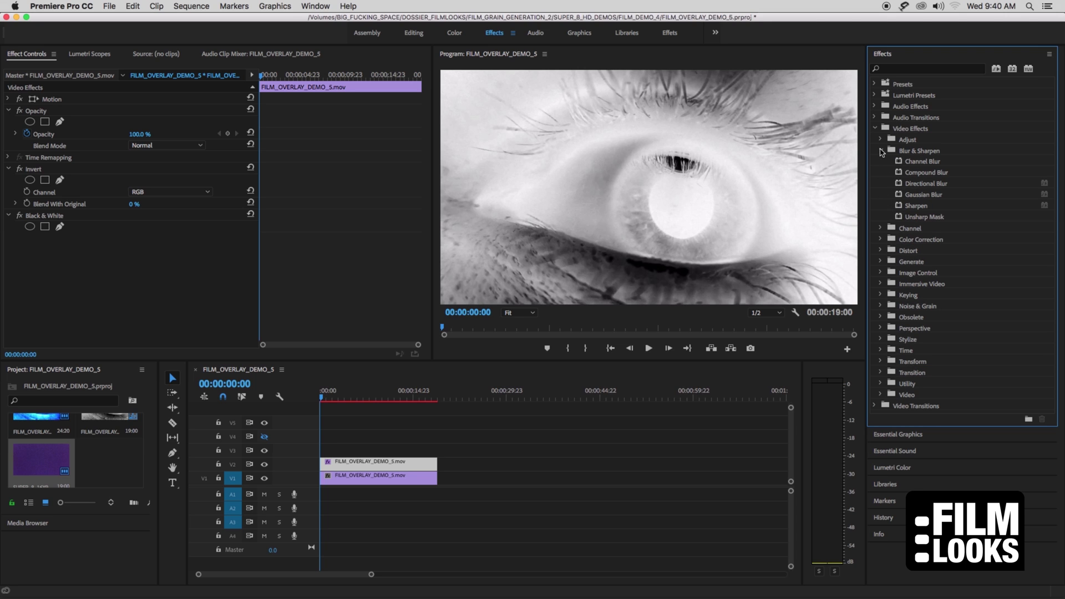
left_click(898, 197)
left_click_drag(899, 197, 396, 468)
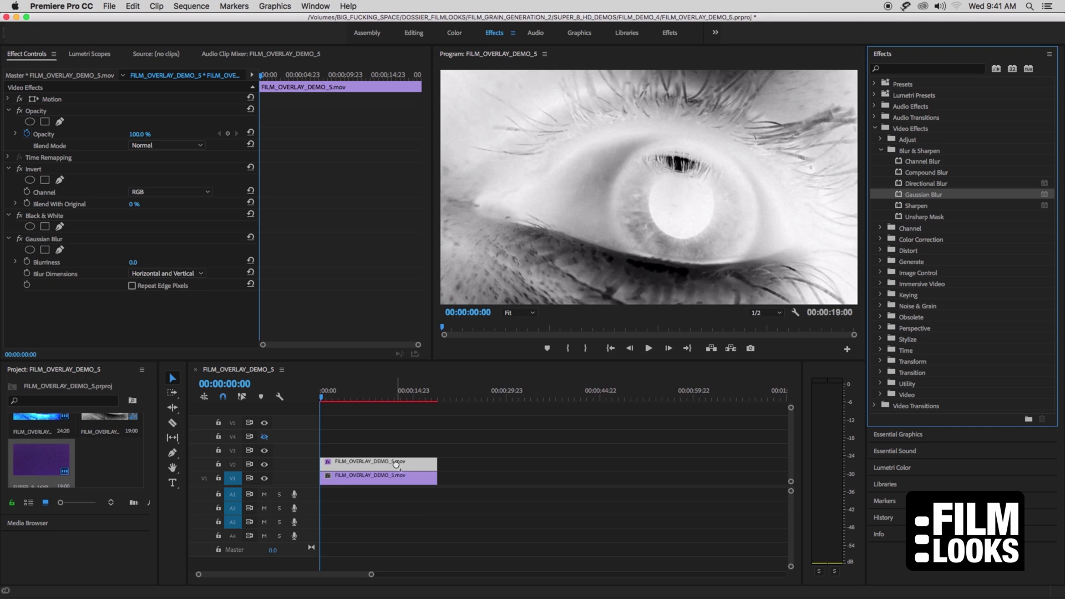
left_click(882, 150)
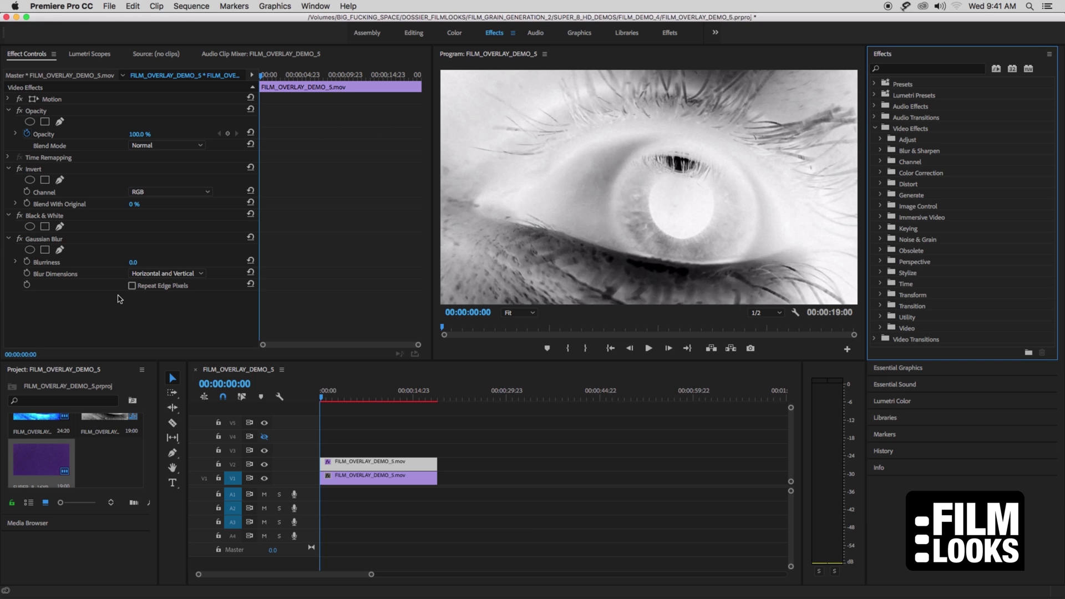
left_click(134, 263)
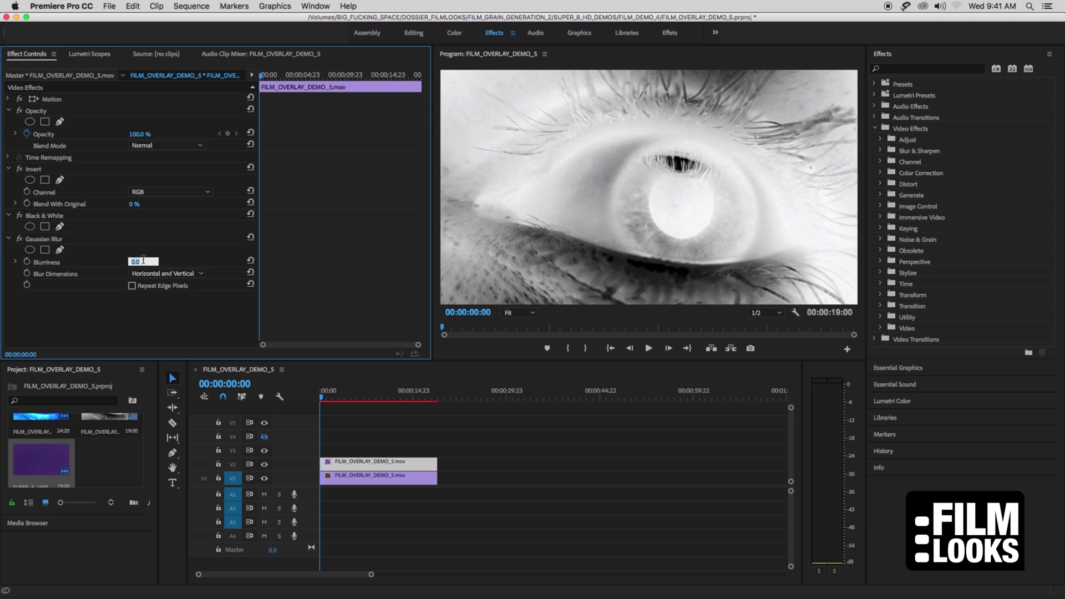
type("50")
key("Return")
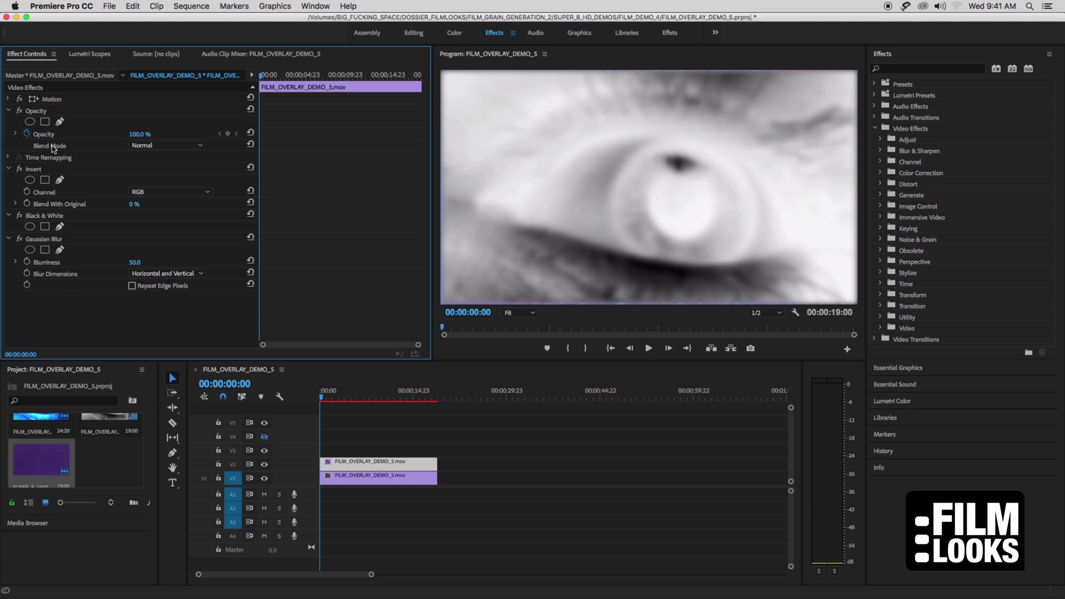
- Set the V2 copy's Opacity blend mode to Overlay, then toggle V2 visibility to compare before and after
left_click(166, 145)
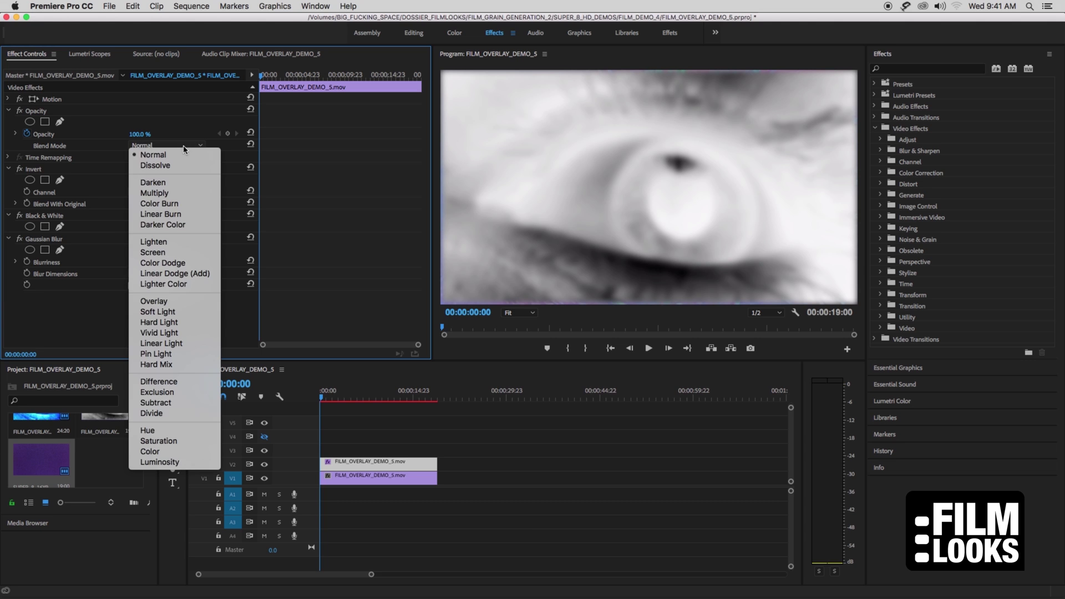
left_click(158, 302)
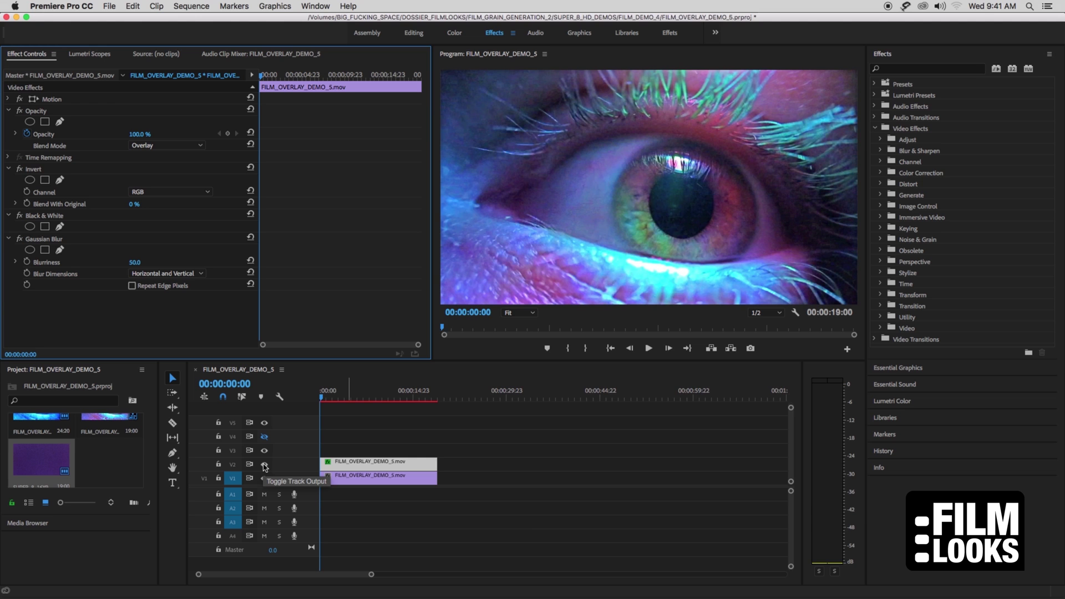
left_click(264, 464)
left_click(264, 465)
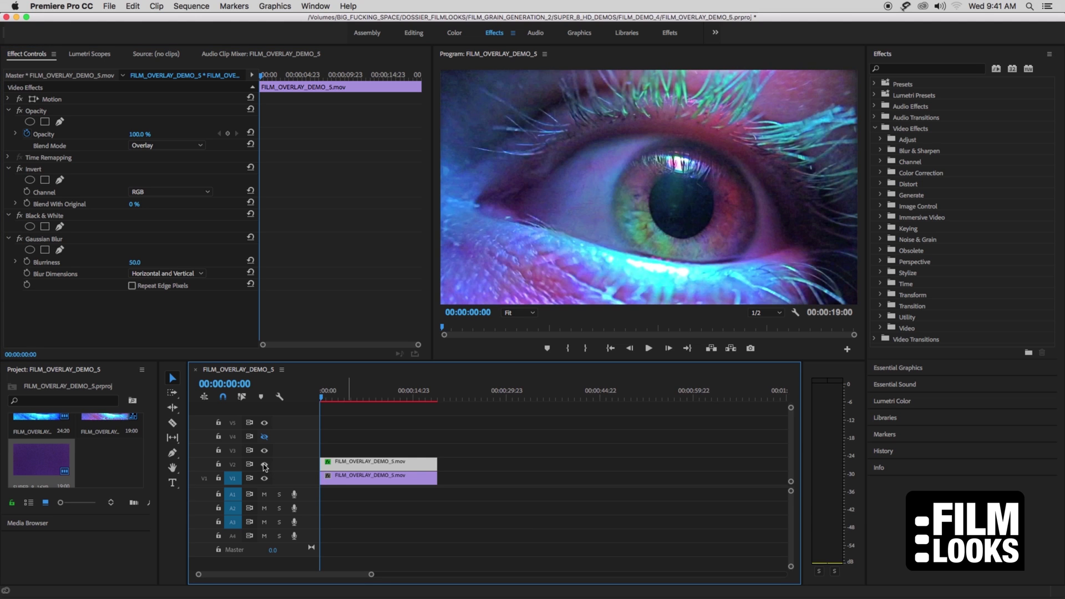
left_click(265, 465)
left_click(265, 465)
- Deselect clips, return the playhead to zero, and drop SUPER_8_16X9_11.mov onto V3 at the start
left_click(372, 443)
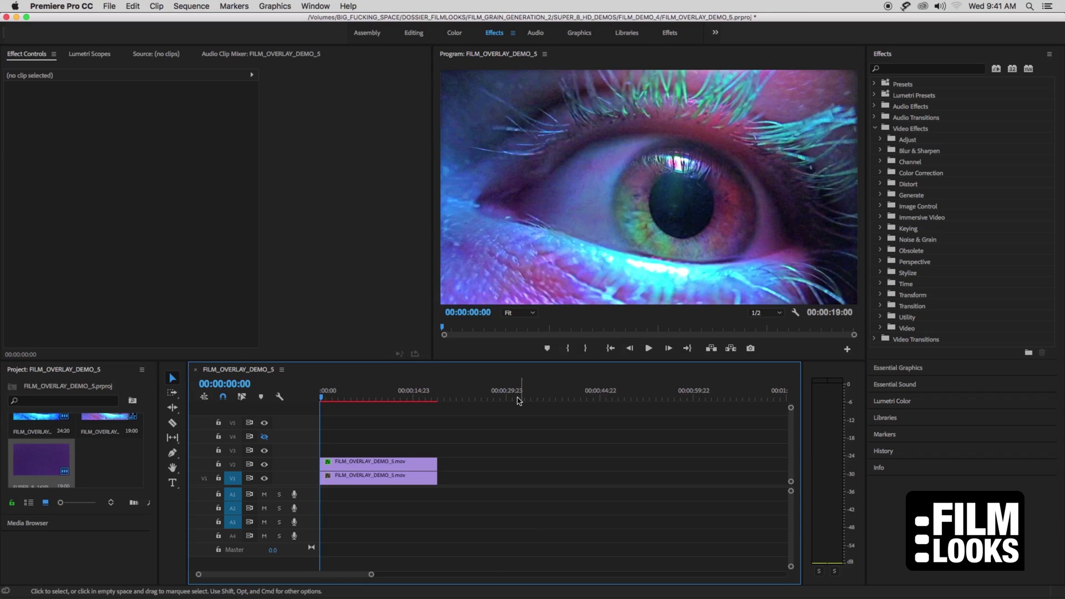
left_click(504, 398)
left_click(320, 395)
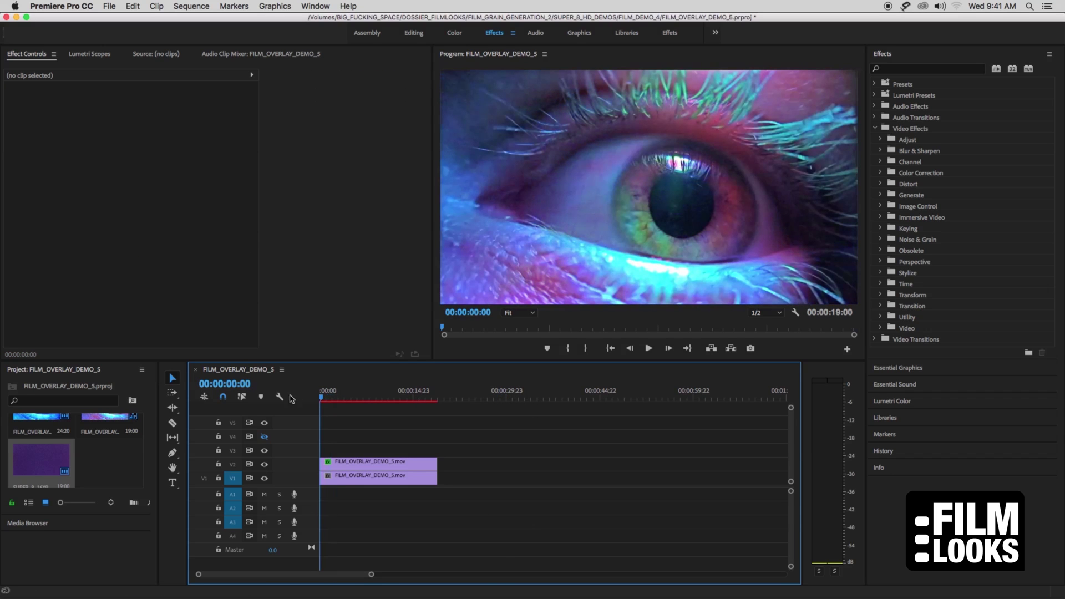
left_click(23, 460)
left_click_drag(19, 454, 324, 450)
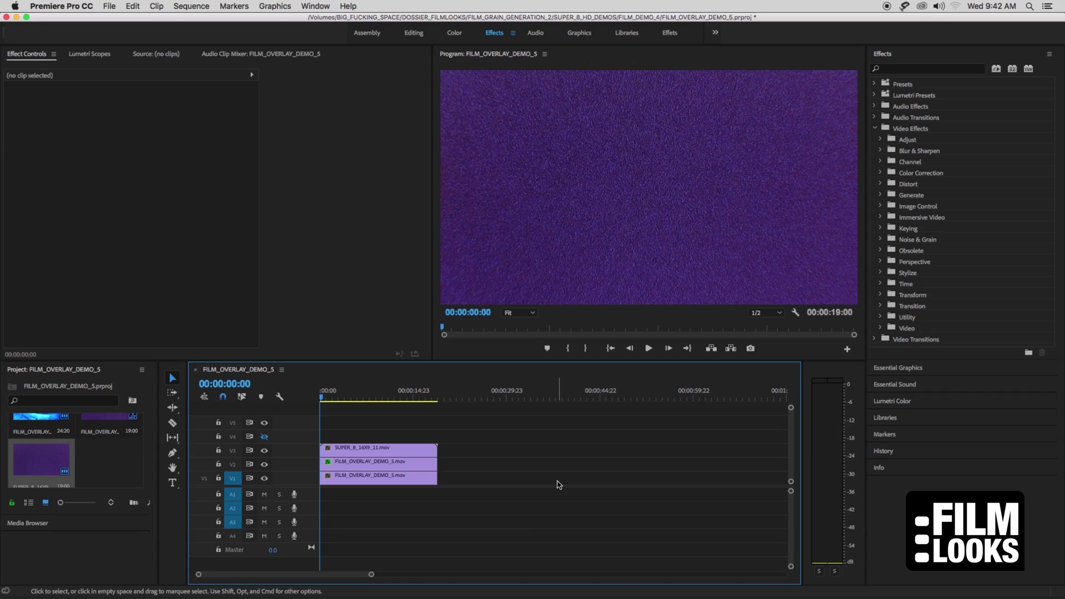
- Set the SUPER_8_16X9_11.mov clip's Opacity blend mode to Overlay
left_click(341, 448)
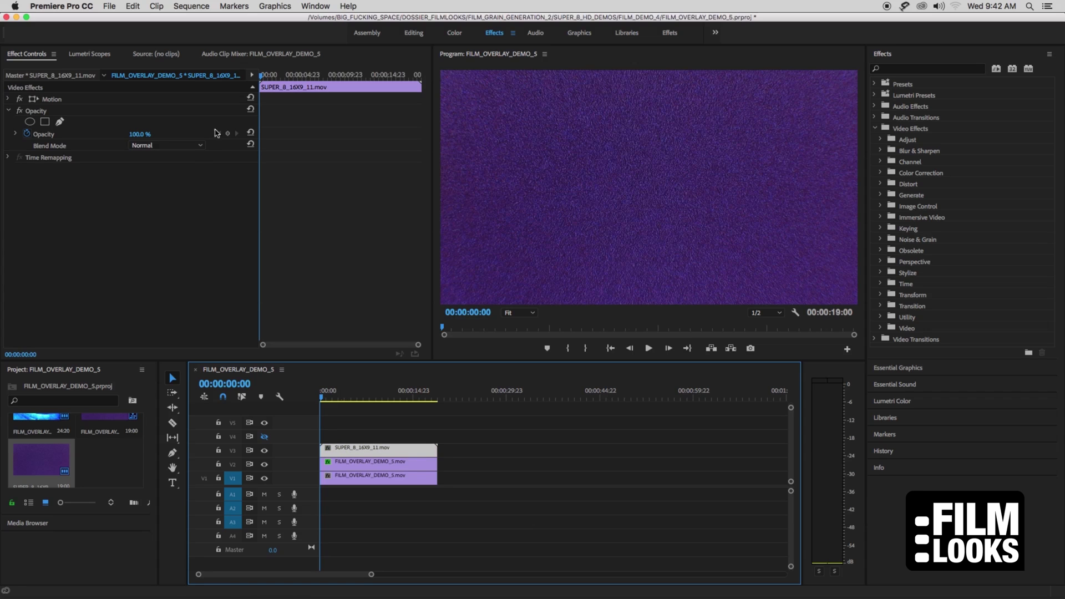
left_click(158, 146)
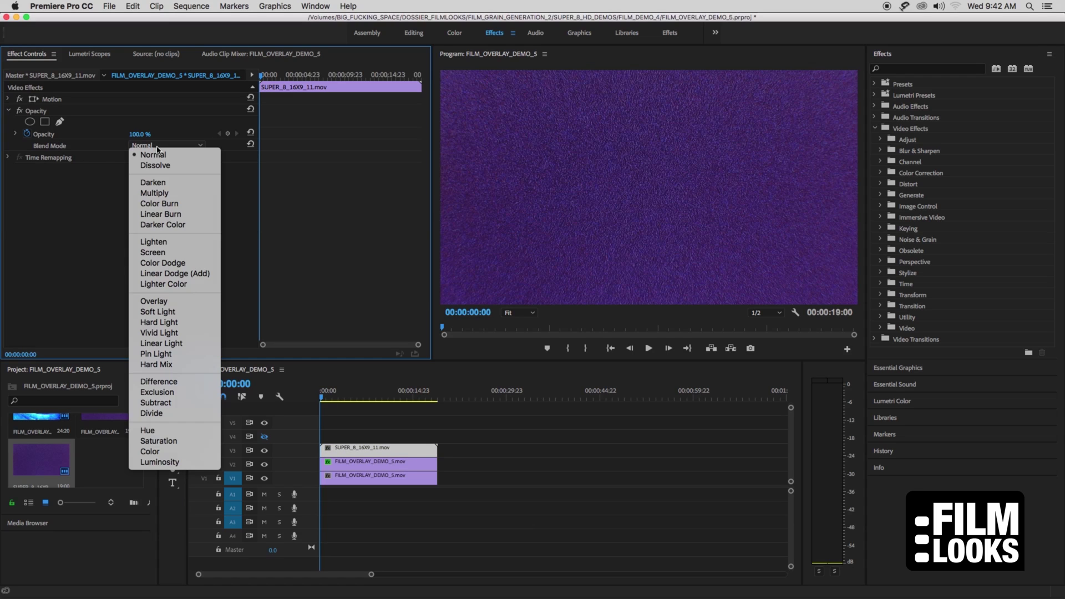
left_click(160, 302)
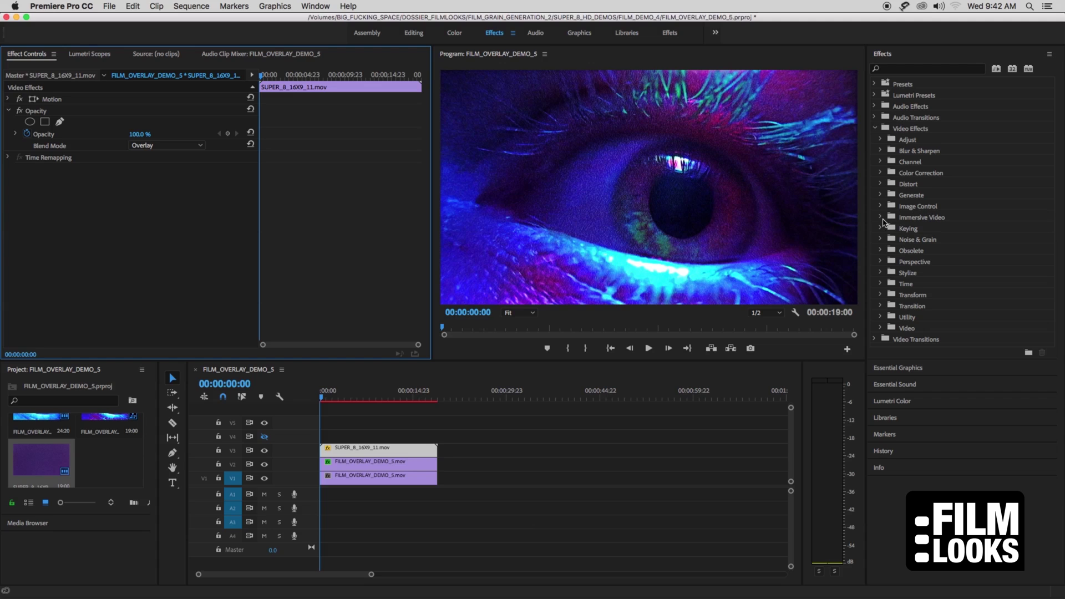
- Add Brightness & Contrast to the Super 8 clip with Brightness 55 and Contrast 23
left_click(881, 174)
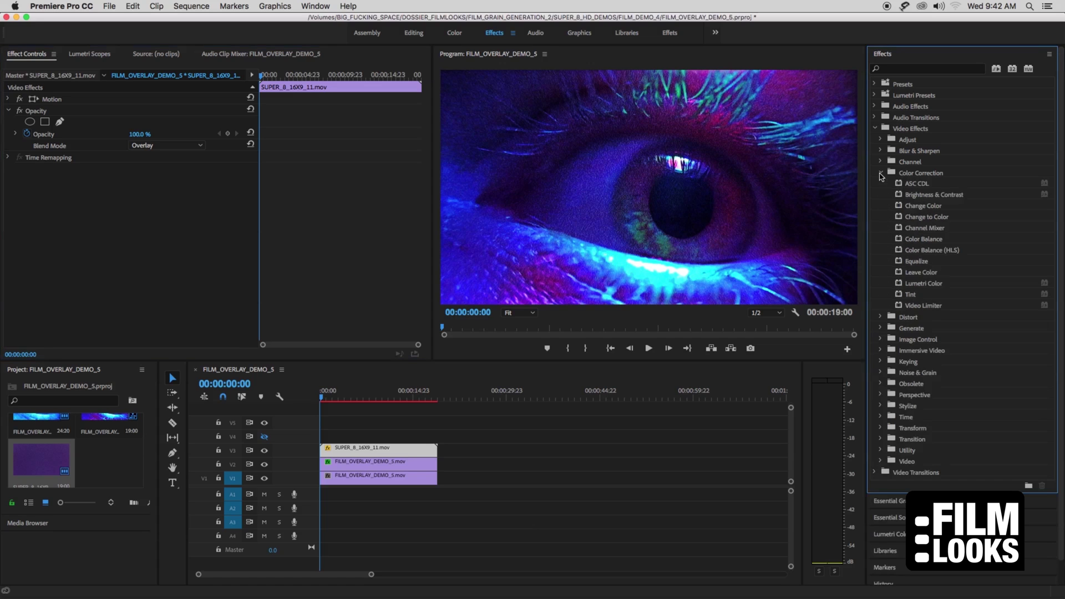
left_click(901, 194)
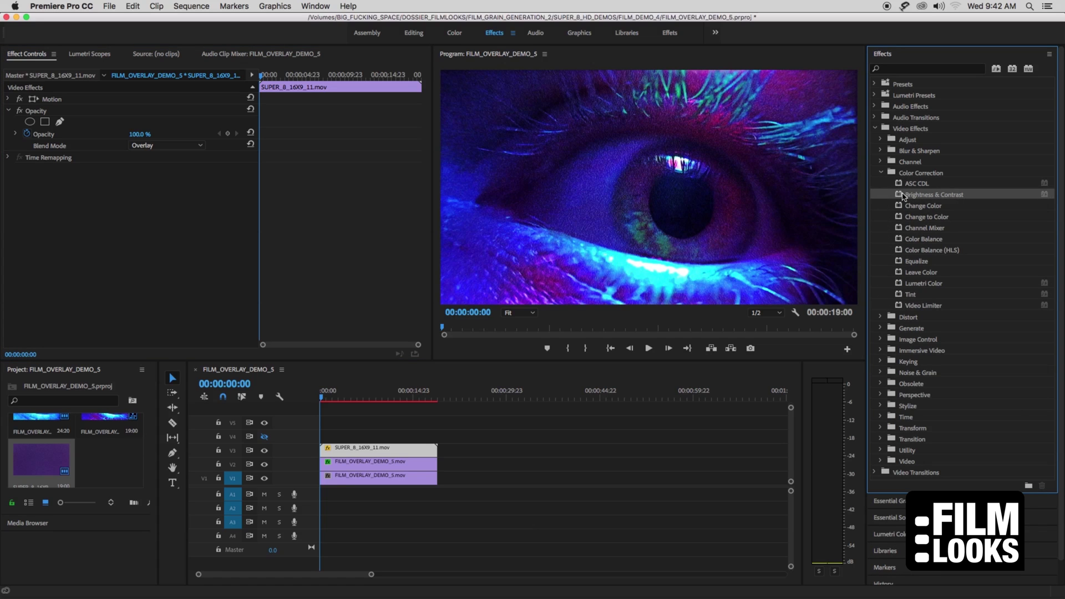
left_click_drag(902, 194, 392, 451)
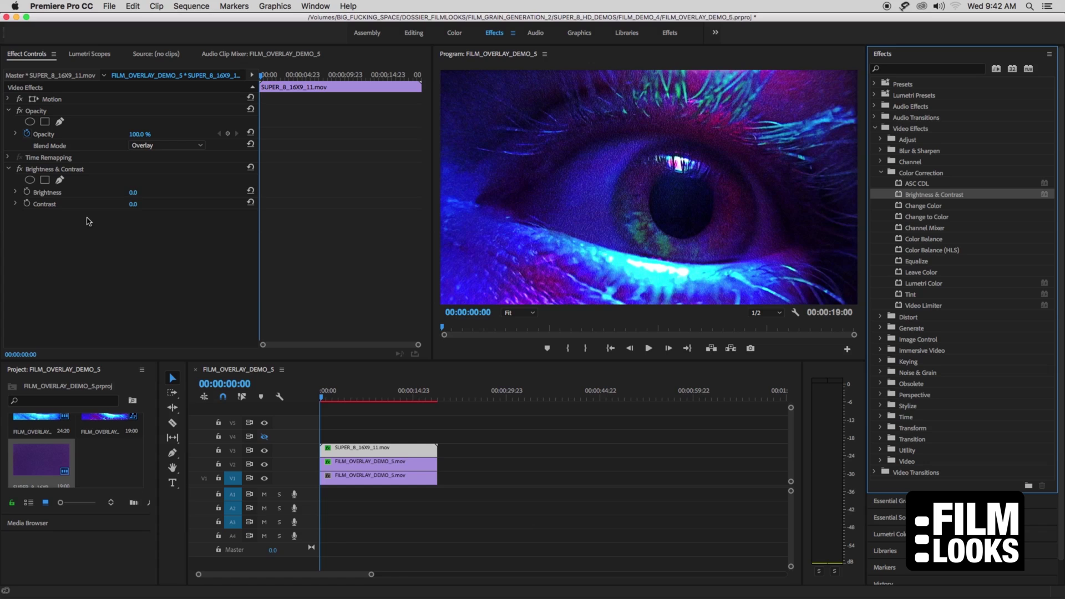
left_click(143, 191)
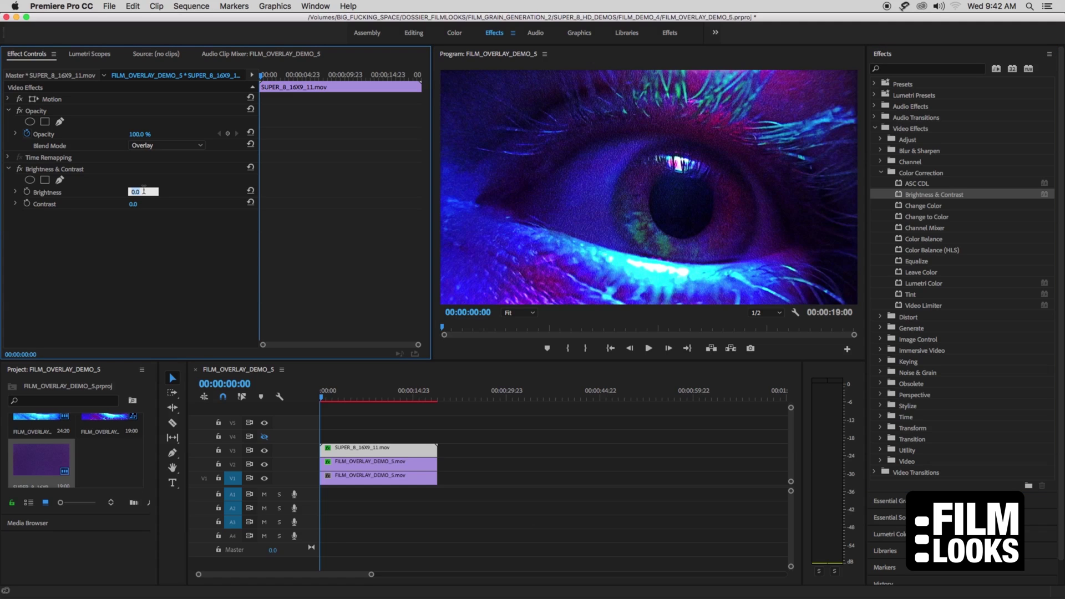
type("55")
left_click(145, 267)
left_click(143, 203)
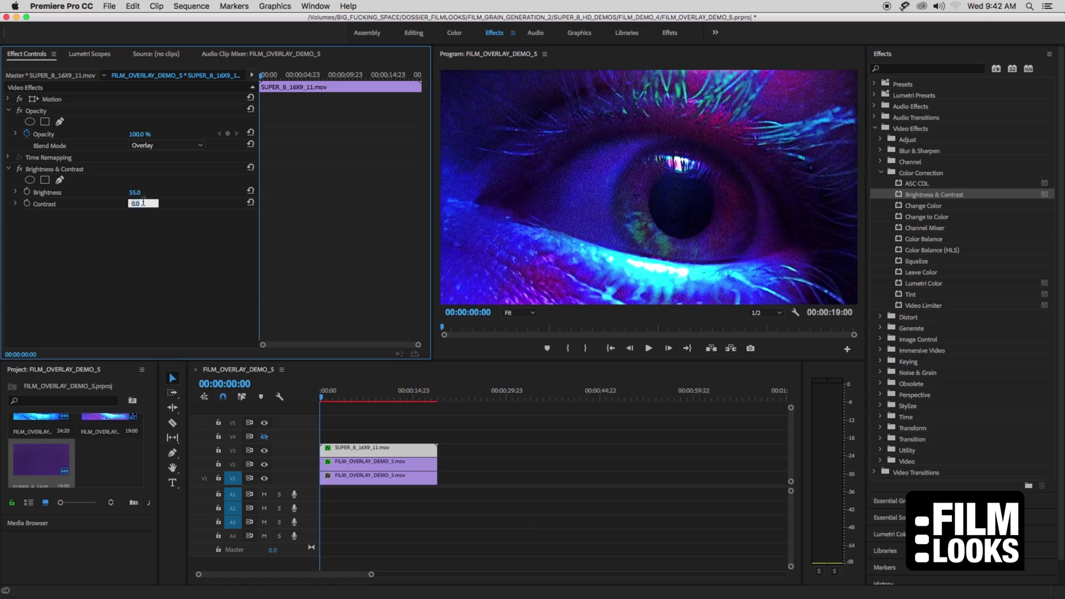
type("23")
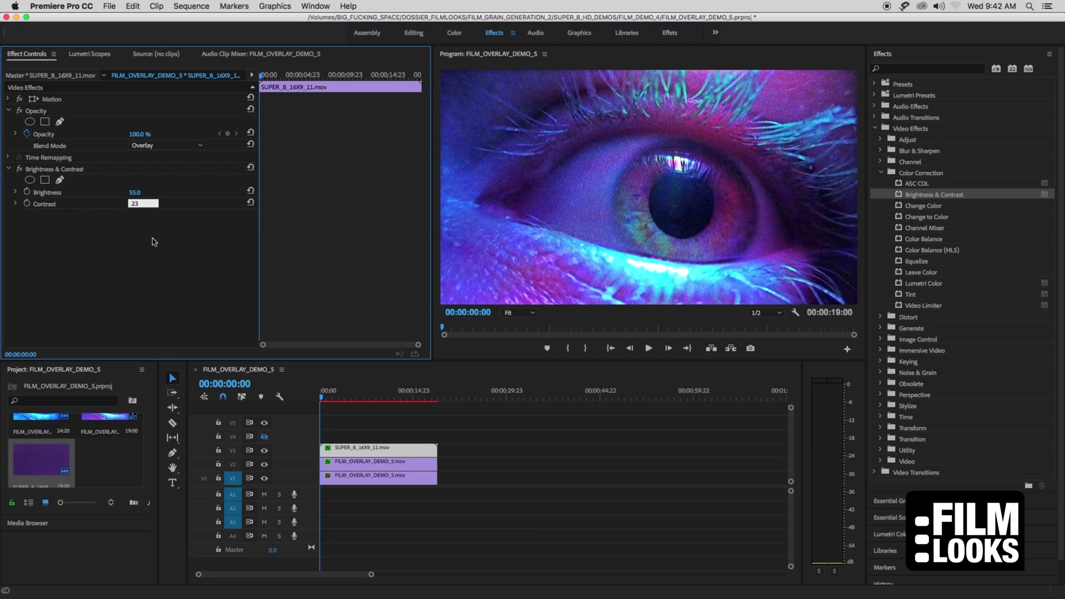
left_click(155, 242)
- Set the Super 8 clip's Opacity to 77%
left_click(143, 133)
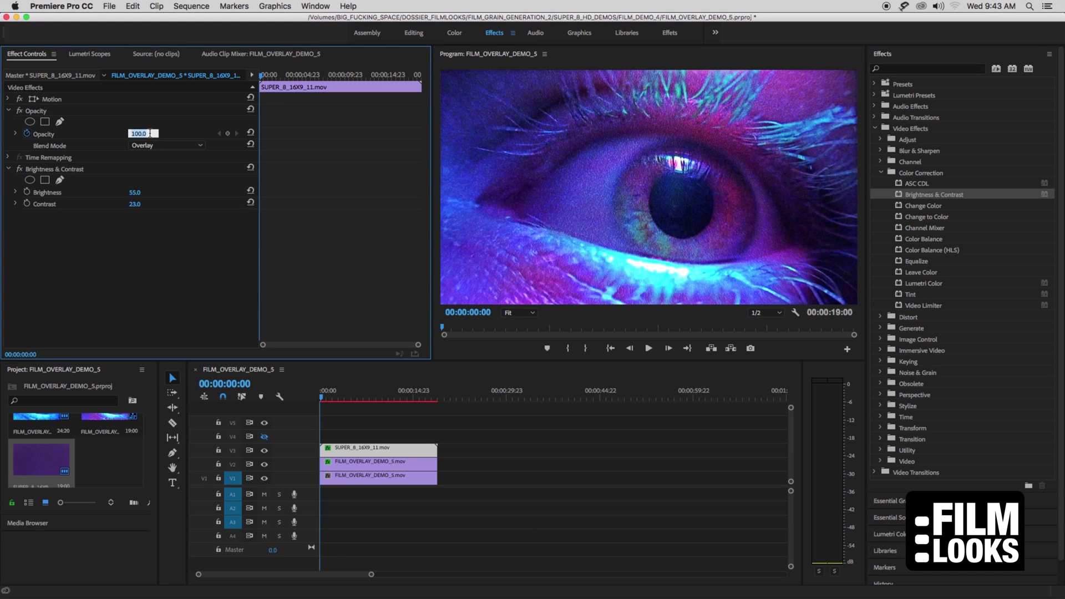
type("77")
key("Return")
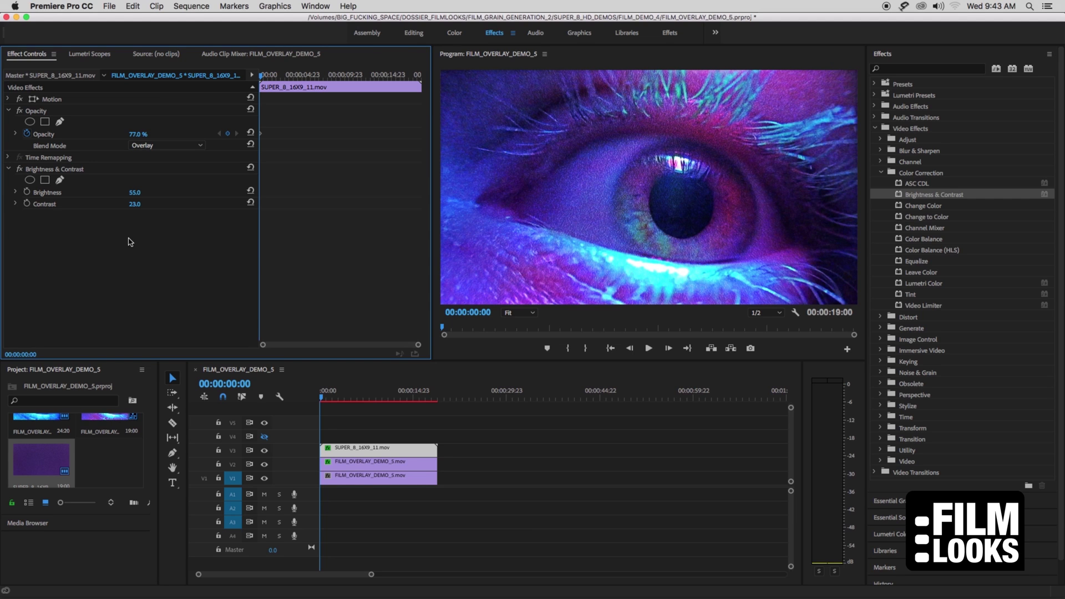